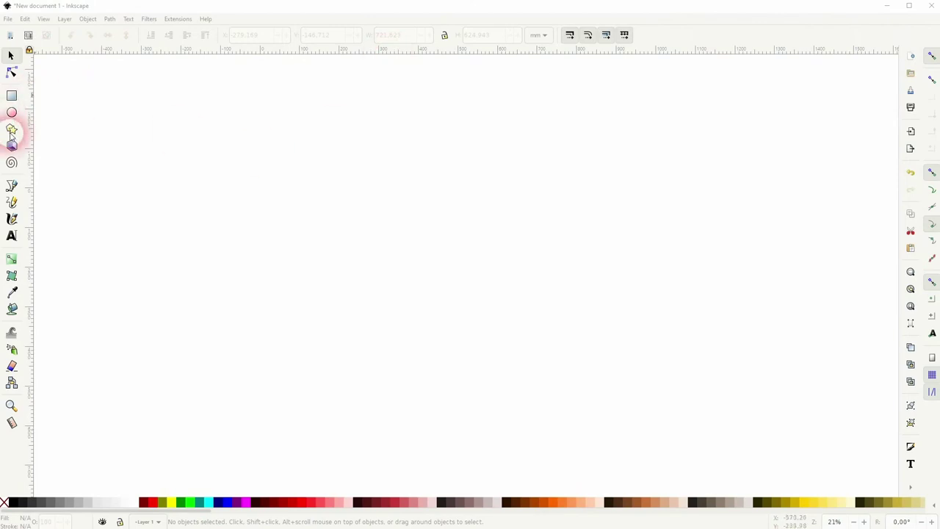
Draw a six-corner regular polygon in the middle of the canvas with the Star/Polygon tool
{"action": "left_click", "coordinate": [11, 130]}
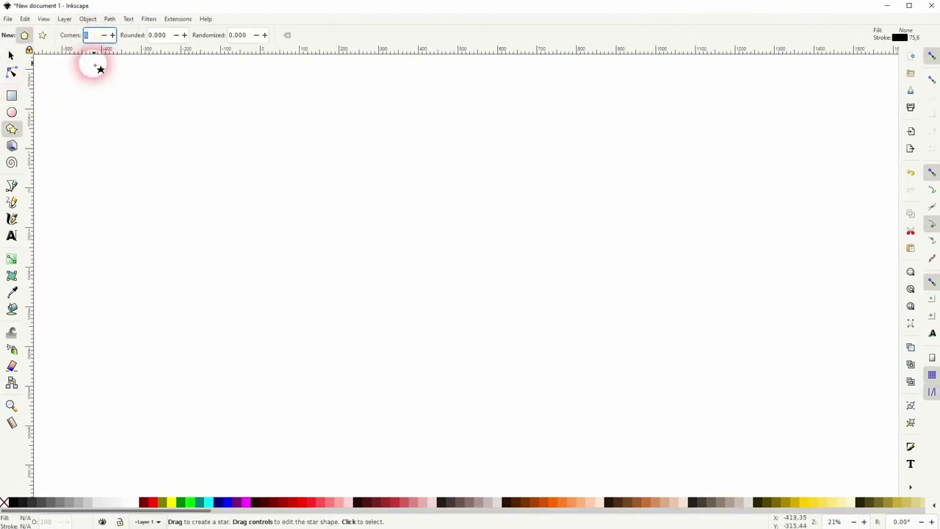
{"action": "left_click", "coordinate": [25, 35]}
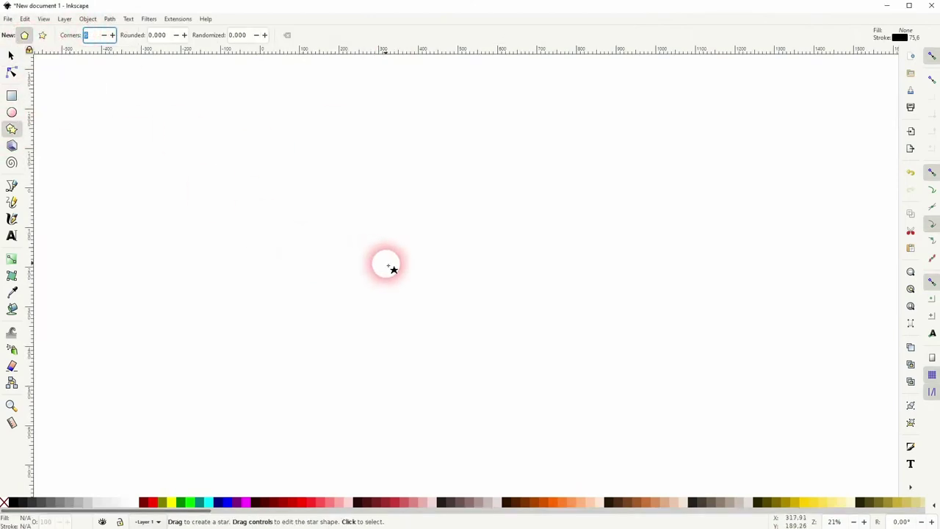
{"action": "left_click_drag", "start_coordinate": [405, 270], "coordinate": [476, 149]}
Open Fill and Stroke and check the hexagon's 20 mm stroke width
{"action": "left_click", "coordinate": [89, 19]}
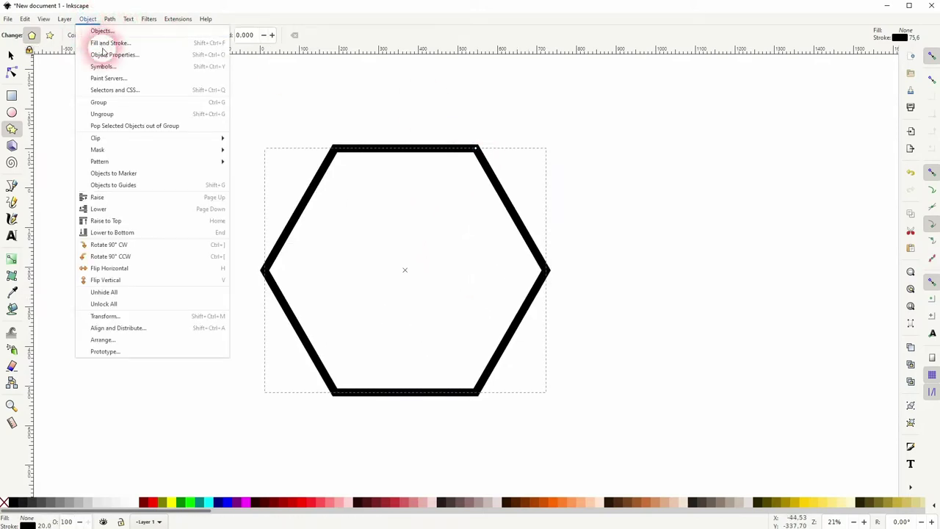
{"action": "left_click", "coordinate": [101, 47]}
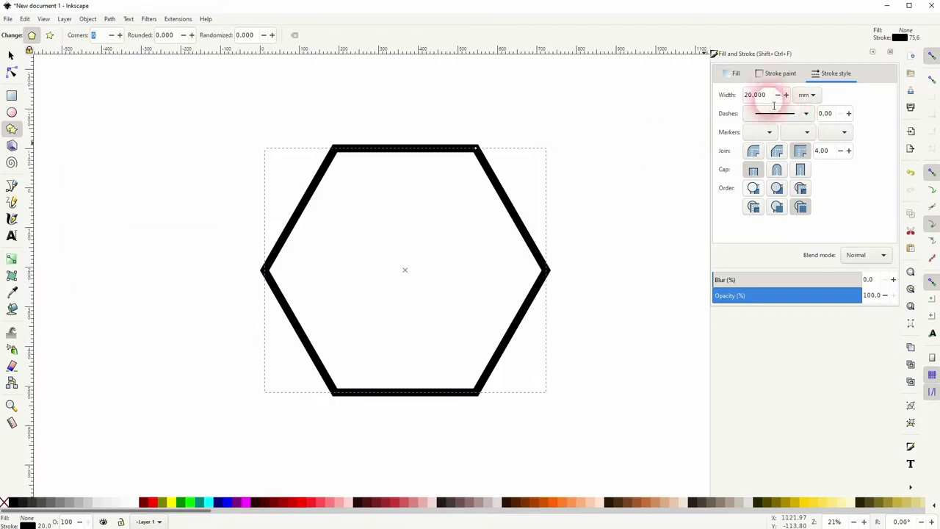
{"action": "left_click", "coordinate": [761, 96]}
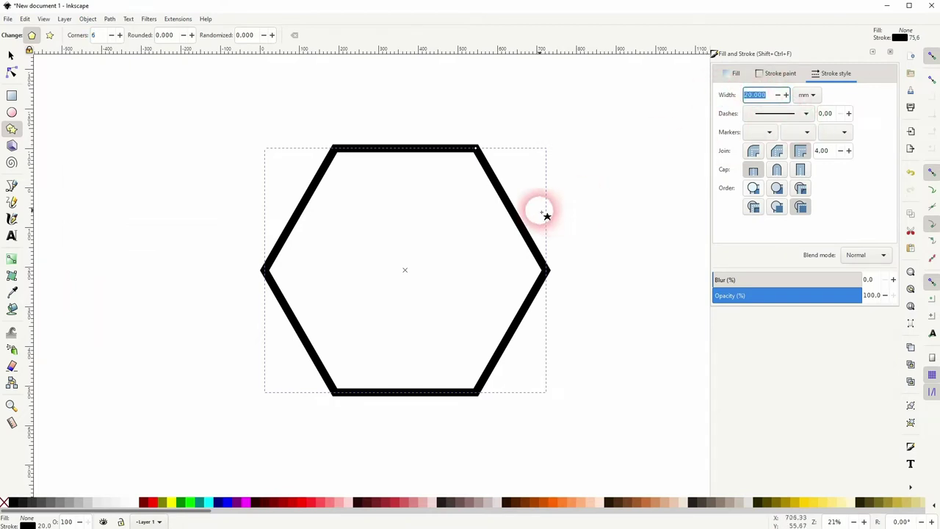
Select the hexagon and convert its outline to a filled path with Path > Stroke to Path
{"action": "left_click", "coordinate": [11, 55]}
{"action": "left_click", "coordinate": [199, 206]}
{"action": "left_click", "coordinate": [361, 191]}
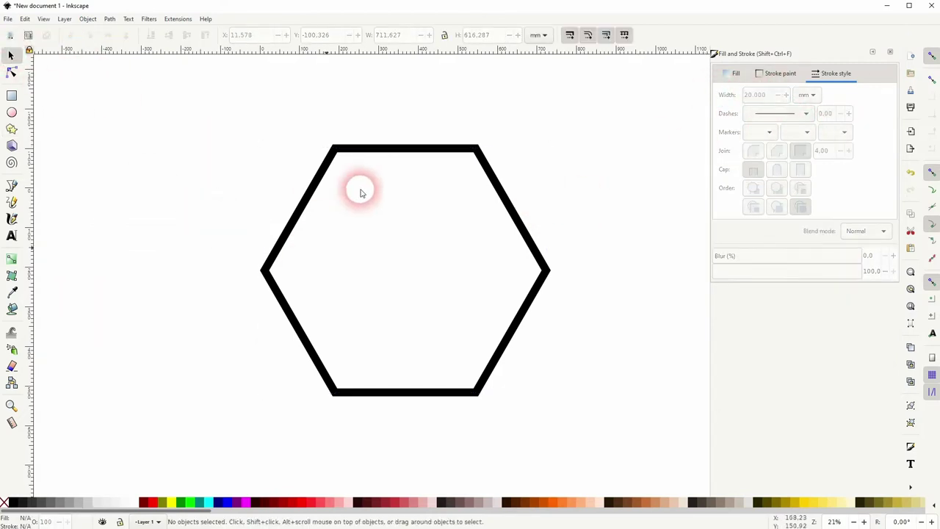
{"action": "left_click", "coordinate": [301, 205]}
{"action": "left_click", "coordinate": [291, 200]}
{"action": "left_click", "coordinate": [110, 19]}
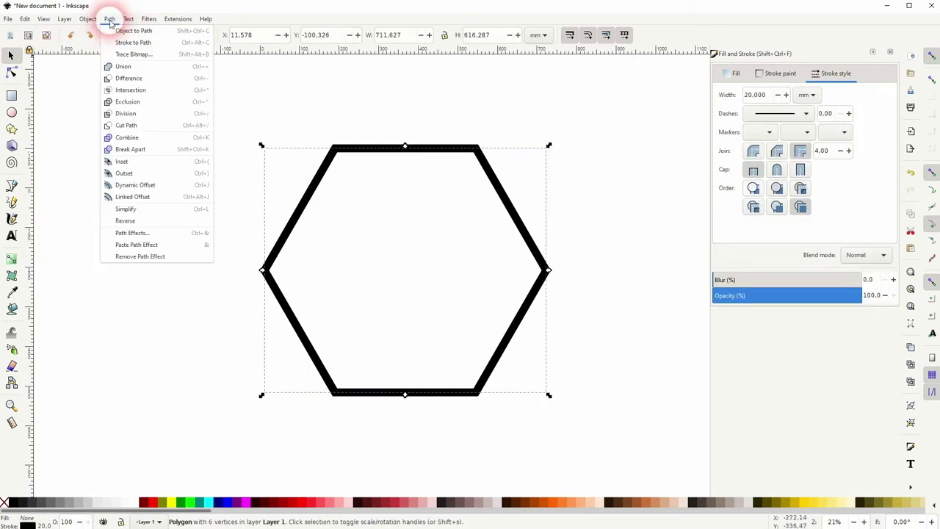
{"action": "left_click", "coordinate": [129, 42]}
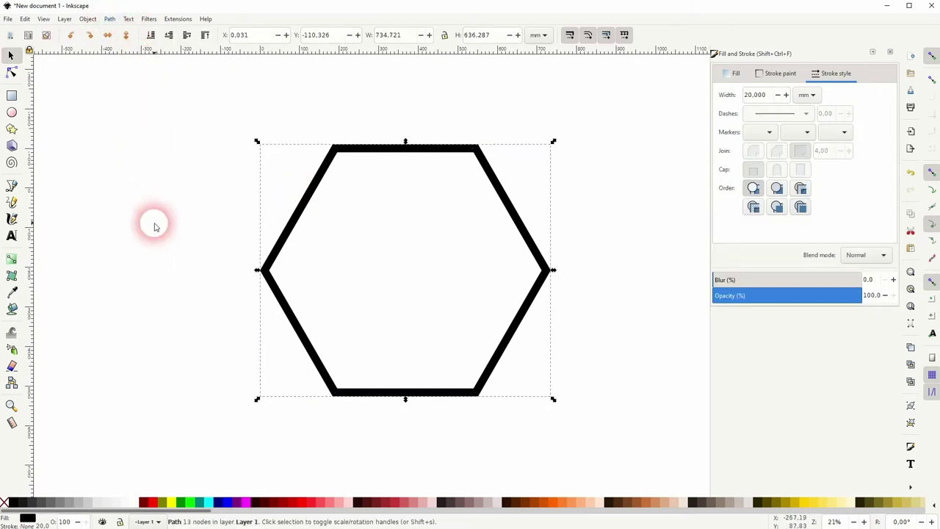
Select the hexagon and try ungrouping it with Ctrl+Shift+G
{"action": "left_click", "coordinate": [290, 211]}
{"action": "left_click", "coordinate": [304, 213]}
{"action": "key", "text": "ctrl+shift+g"}
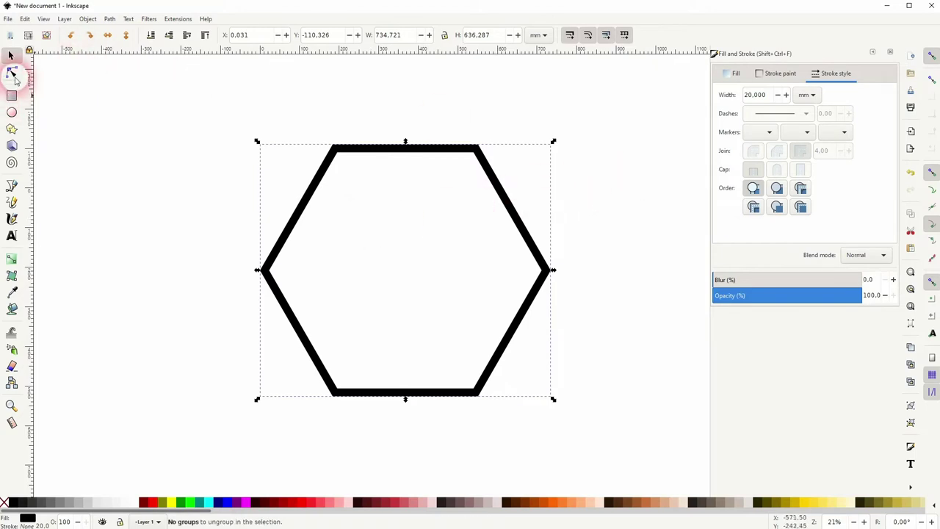
With the Node tool, rubber-band select all 13 nodes of the hexagon path
{"action": "left_click", "coordinate": [141, 119]}
{"action": "left_click", "coordinate": [11, 71]}
{"action": "mouse_move", "coordinate": [198, 108]}
{"action": "left_mouse_down"}
{"action": "mouse_move", "coordinate": [574, 425]}
{"action": "mouse_move", "coordinate": [625, 453]}
{"action": "left_mouse_up"}
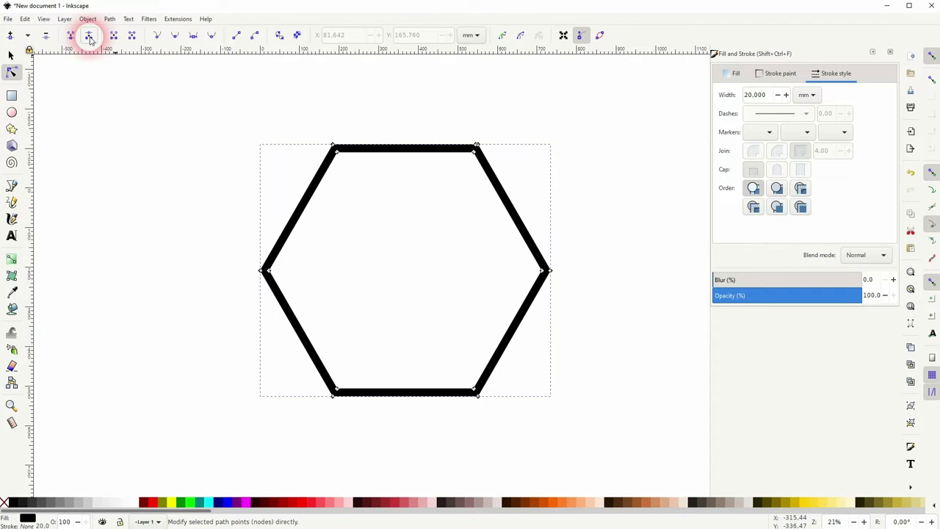
{"action": "left_click_drag", "start_coordinate": [203, 111], "coordinate": [489, 458]}
{"action": "key", "text": "space"}
{"action": "left_click_drag", "start_coordinate": [656, 328], "coordinate": [449, 363]}
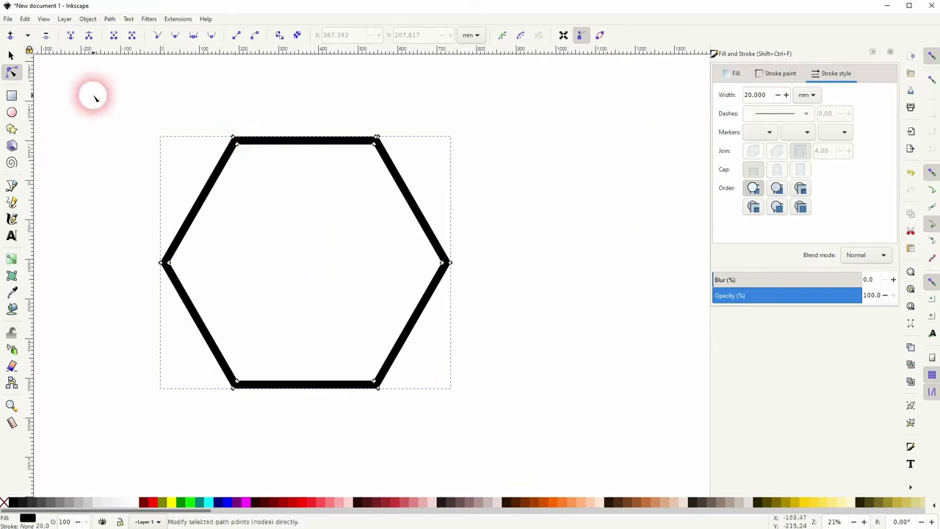
{"action": "left_click_drag", "start_coordinate": [92, 96], "coordinate": [574, 468]}
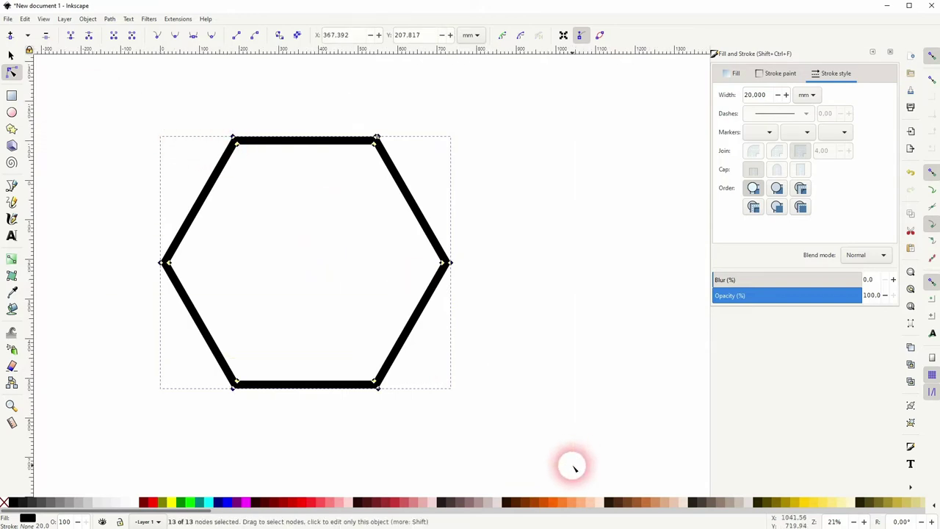
Break the path at the selected nodes and set no fill with a black stroke
{"action": "left_click", "coordinate": [88, 35]}
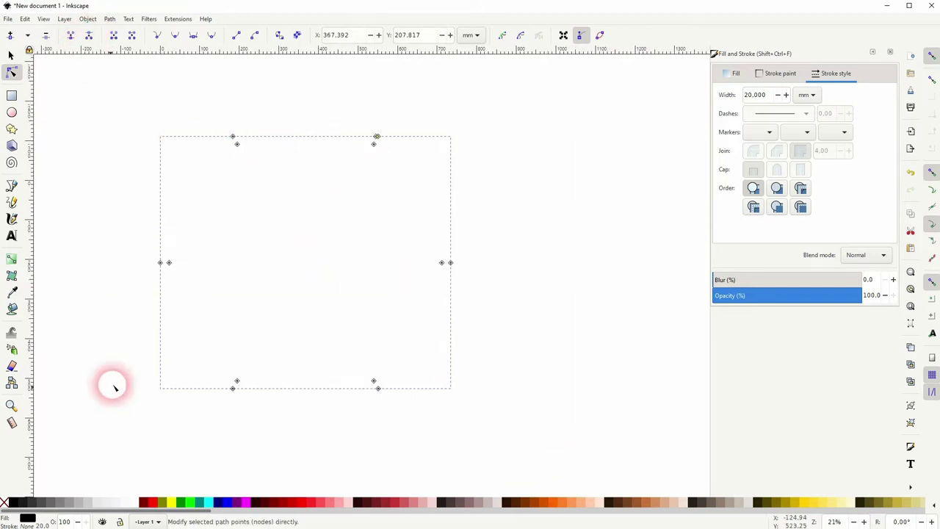
{"action": "left_click", "coordinate": [5, 503]}
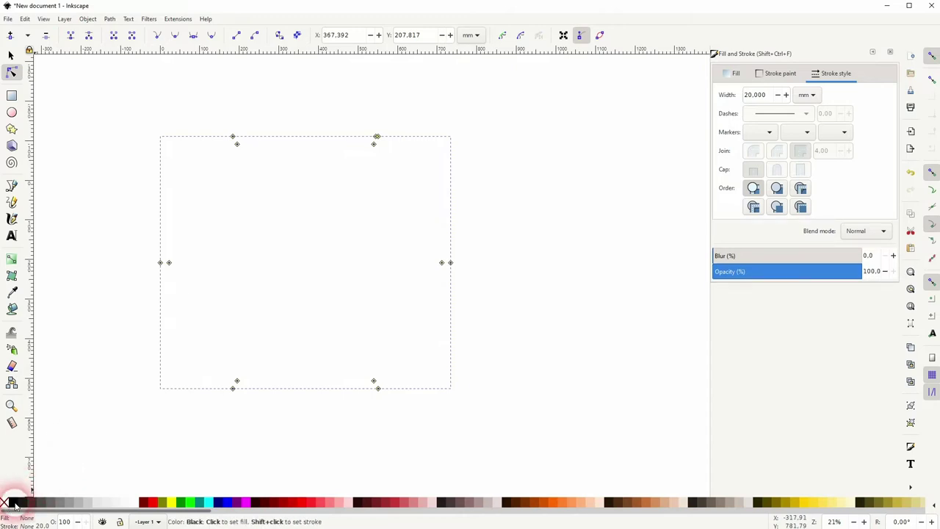
{"action": "left_click", "coordinate": [13, 502], "text": "shift"}
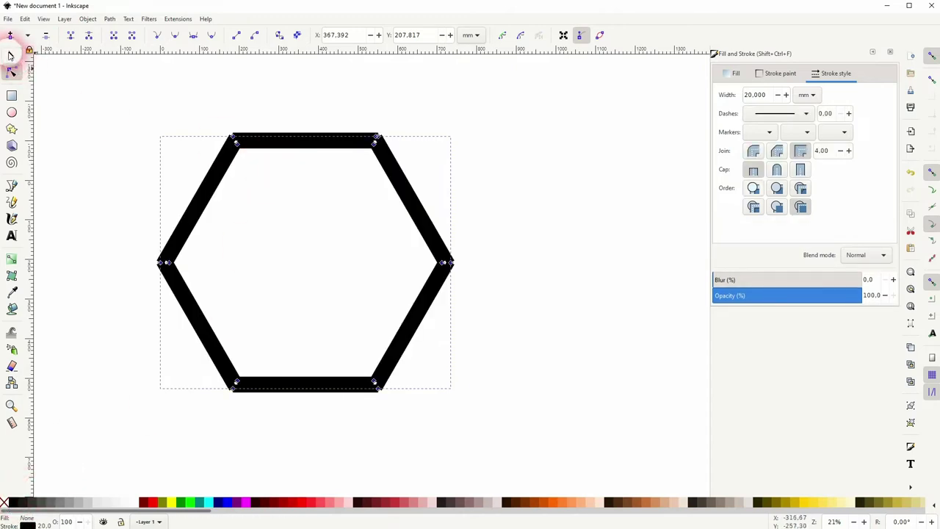
Shift the hexagon slightly right and up, then select it whole
{"action": "left_click", "coordinate": [10, 56]}
{"action": "left_click", "coordinate": [561, 202]}
{"action": "left_click_drag", "start_coordinate": [413, 210], "coordinate": [443, 219]}
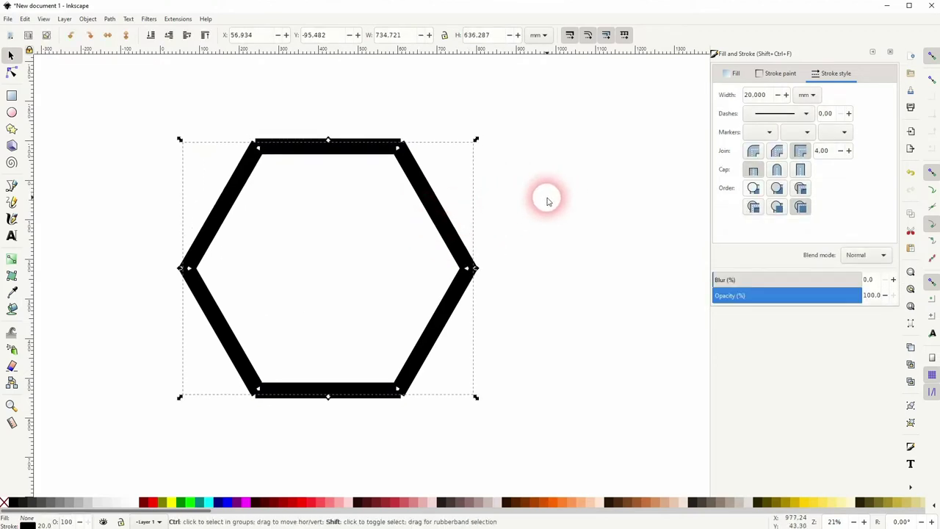
{"action": "left_click_drag", "start_coordinate": [144, 105], "coordinate": [542, 435]}
Split the hexagon into separate pieces with Path > Break Apart
{"action": "left_click", "coordinate": [111, 20]}
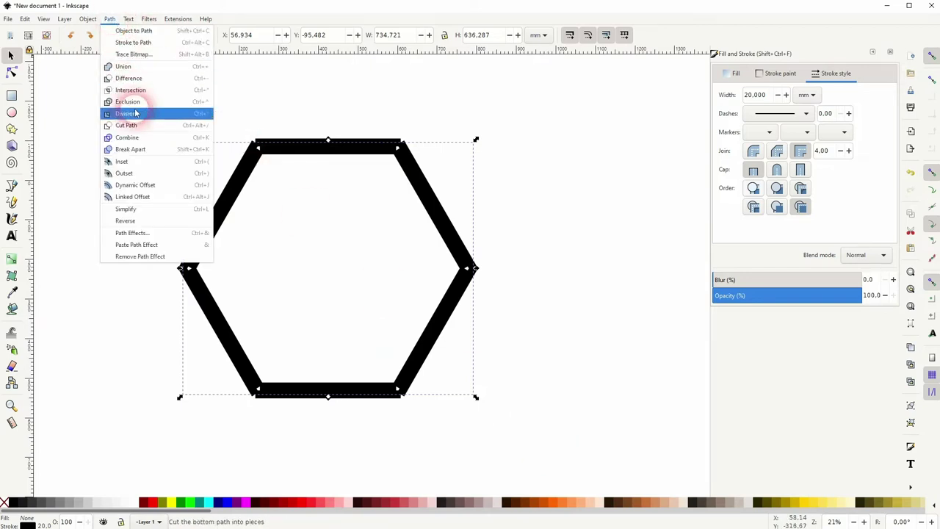
{"action": "left_click", "coordinate": [130, 150]}
{"action": "left_click", "coordinate": [519, 222]}
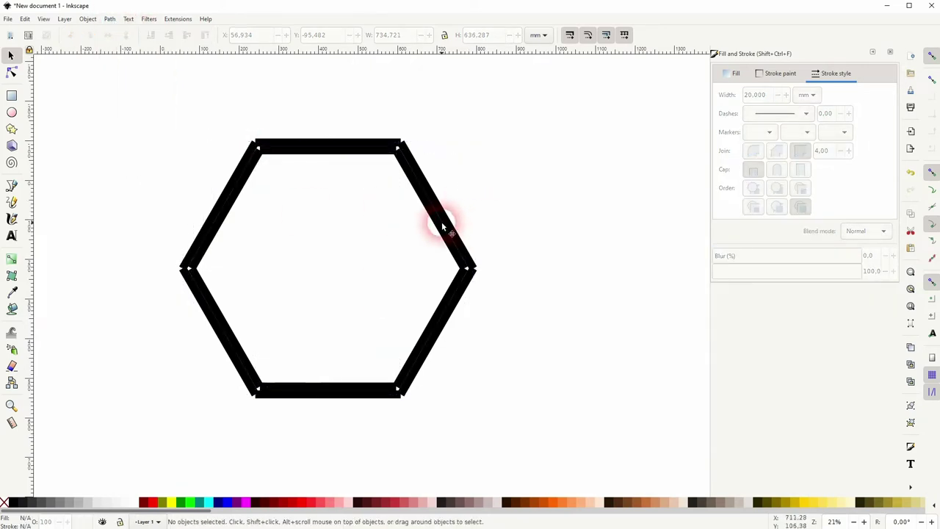
Drag the upper-right, top and upper-left edges to confirm each moves independently
{"action": "left_click_drag", "start_coordinate": [452, 228], "coordinate": [507, 210]}
{"action": "key", "text": "ctrl+z"}
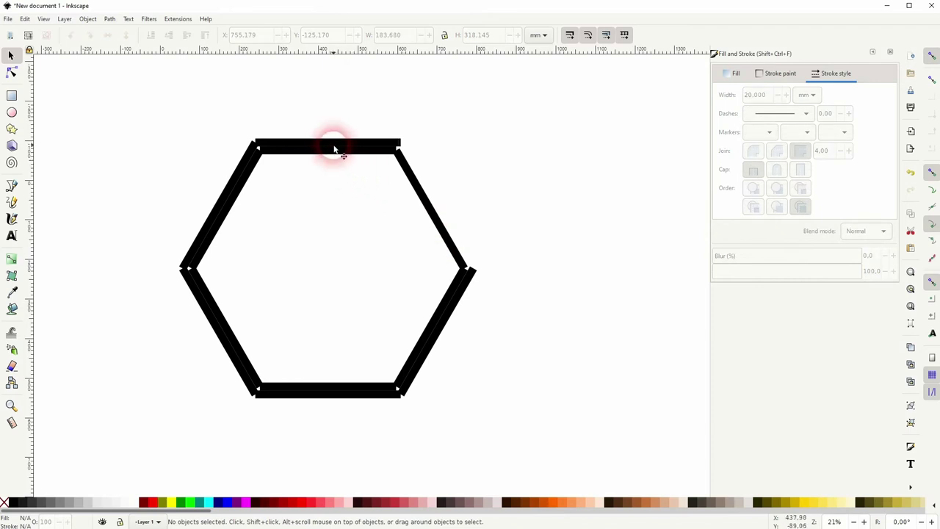
{"action": "left_click_drag", "start_coordinate": [331, 147], "coordinate": [309, 118]}
{"action": "left_click_drag", "start_coordinate": [242, 157], "coordinate": [185, 155]}
{"action": "key", "text": "Escape"}
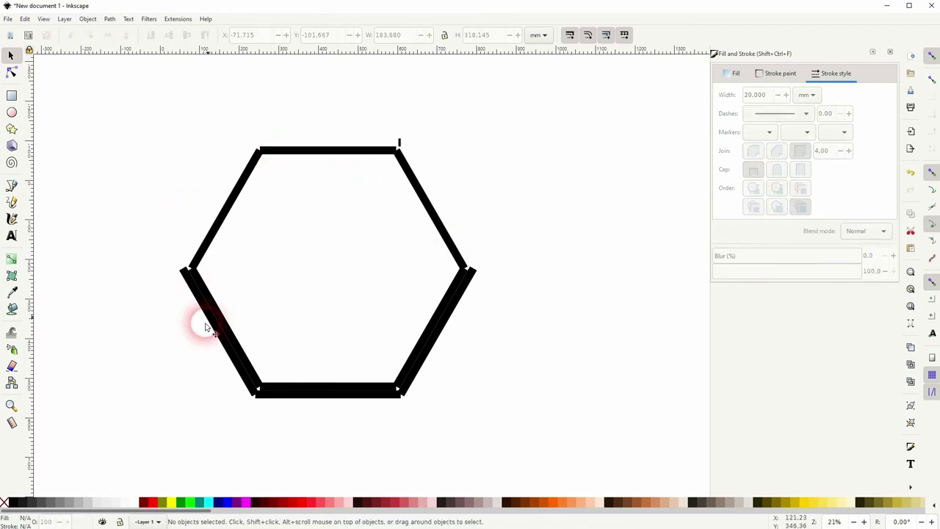
Test the lower-left, bottom and lower-right edges, undoing moves, and remove the top-right leftover piece
{"action": "left_click_drag", "start_coordinate": [214, 332], "coordinate": [204, 370]}
{"action": "key", "text": "Escape"}
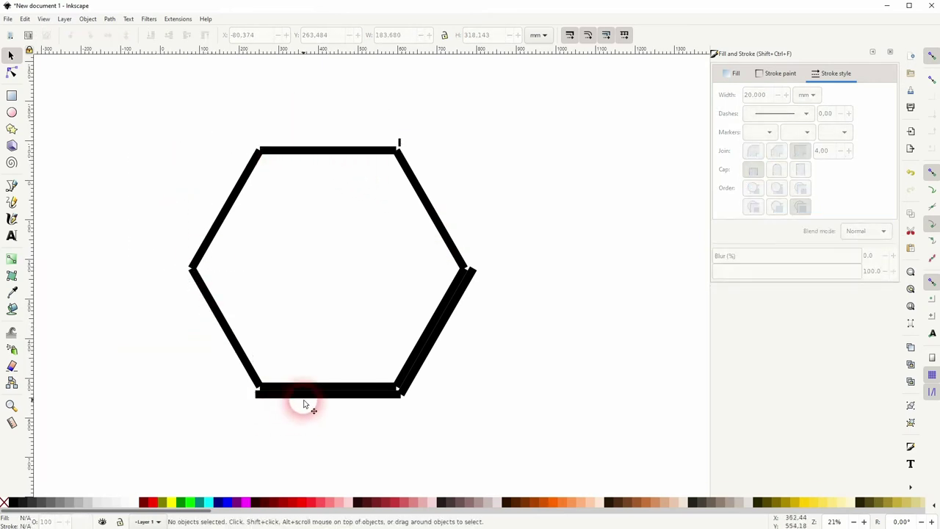
{"action": "left_click_drag", "start_coordinate": [312, 438], "coordinate": [312, 438]}
{"action": "key", "text": "ctrl+z"}
{"action": "key", "text": "Escape"}
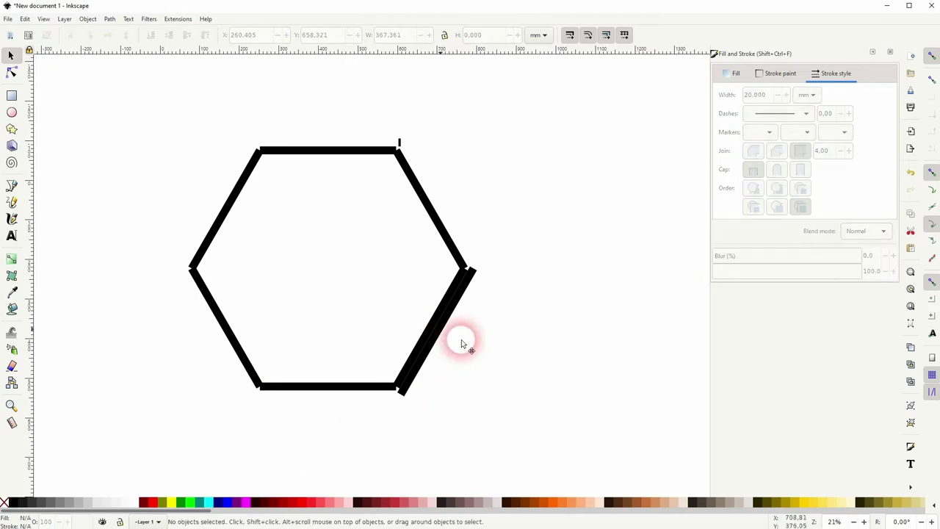
{"action": "left_click_drag", "start_coordinate": [462, 339], "coordinate": [487, 262]}
{"action": "key", "text": "ctrl+z"}
{"action": "key", "text": "Escape"}
{"action": "left_click", "coordinate": [400, 141]}
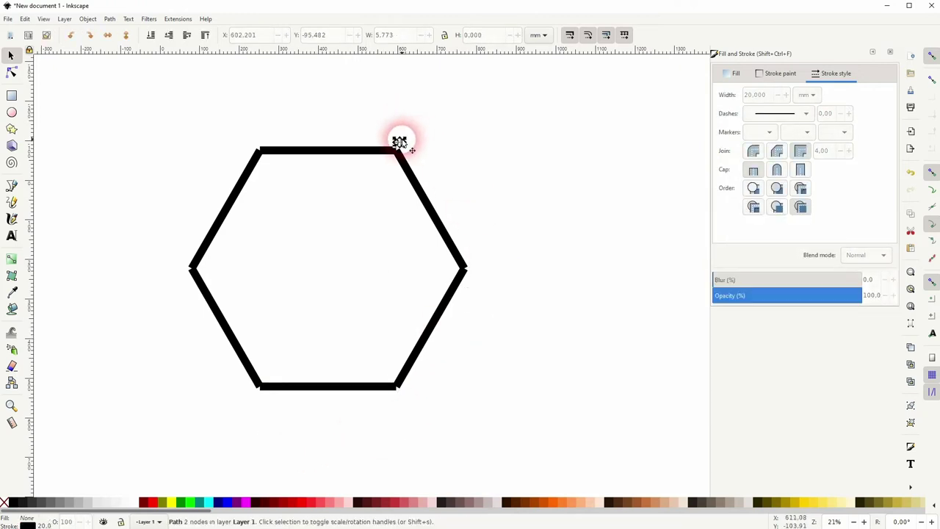
{"action": "key", "text": "Escape"}
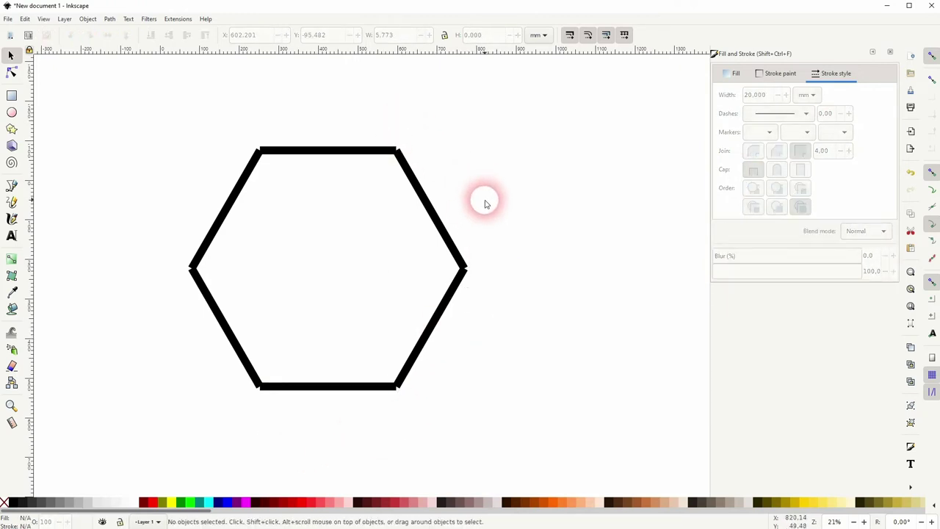
Give the upper-right edge rounded line caps
{"action": "left_click", "coordinate": [442, 228]}
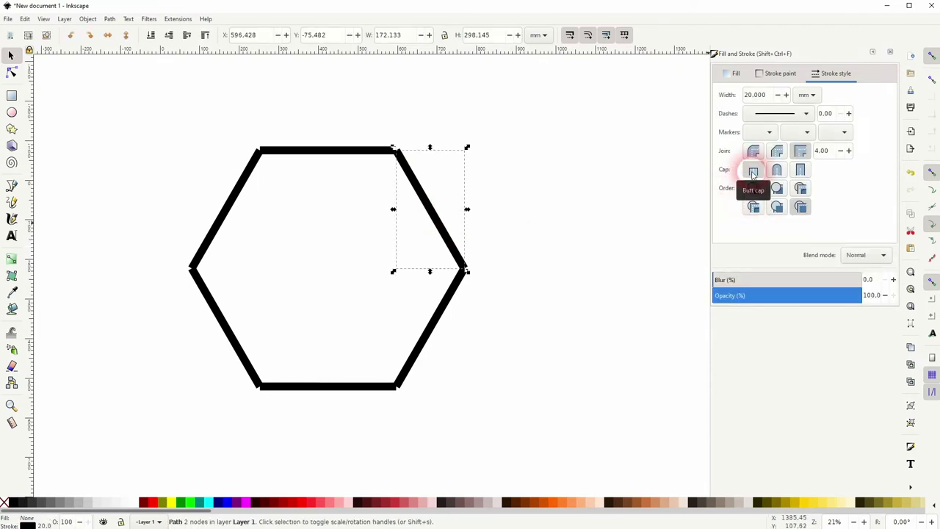
{"action": "left_click", "coordinate": [777, 171]}
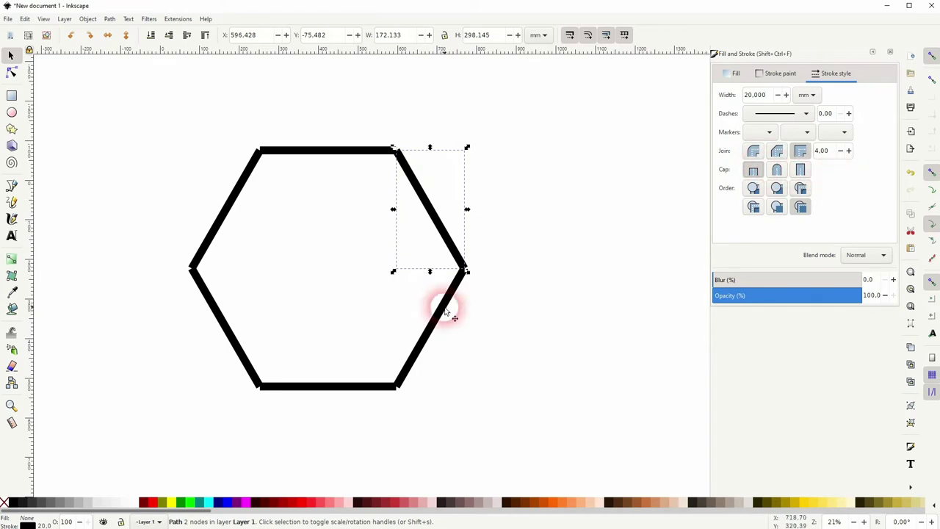
{"action": "left_click", "coordinate": [466, 328]}
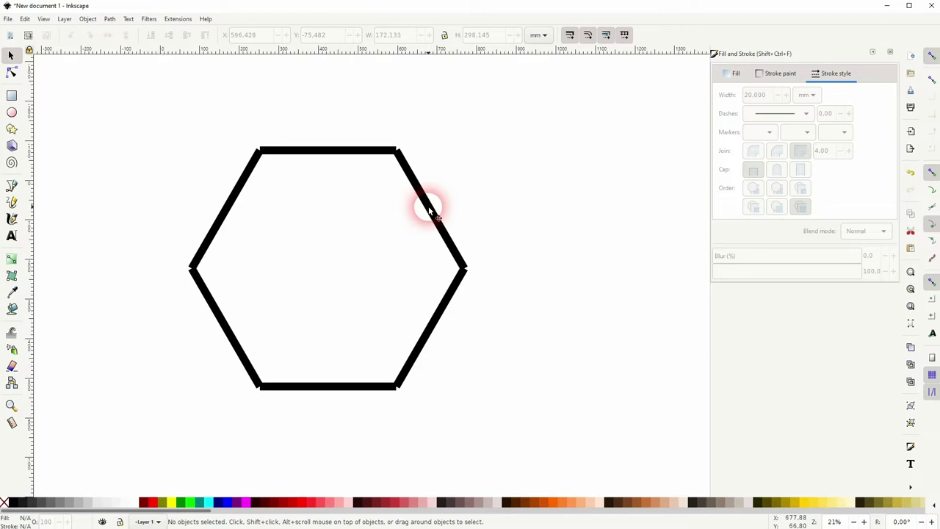
Make the top and bottom edges green and the upper-left and lower-right edges red
{"action": "left_click", "coordinate": [349, 156]}
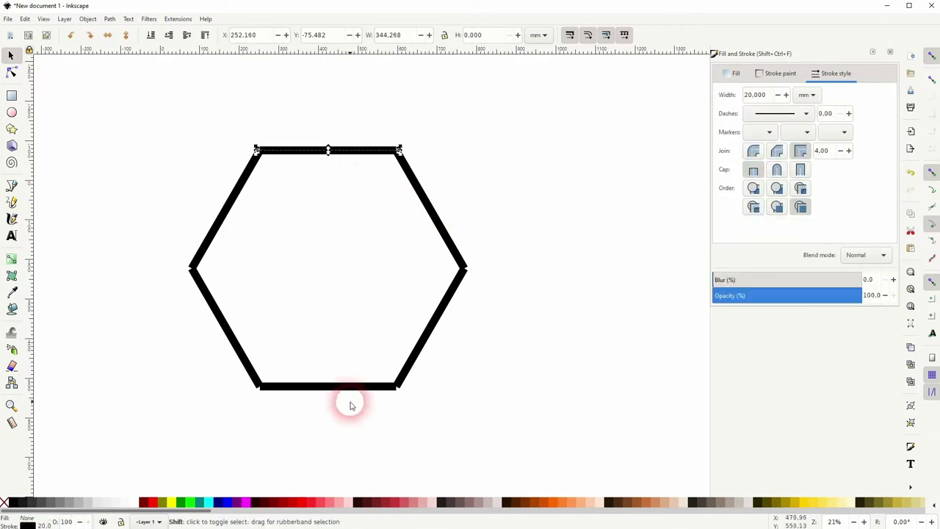
{"action": "left_click", "coordinate": [340, 388], "text": "shift"}
{"action": "left_click", "coordinate": [185, 503], "text": "shift"}
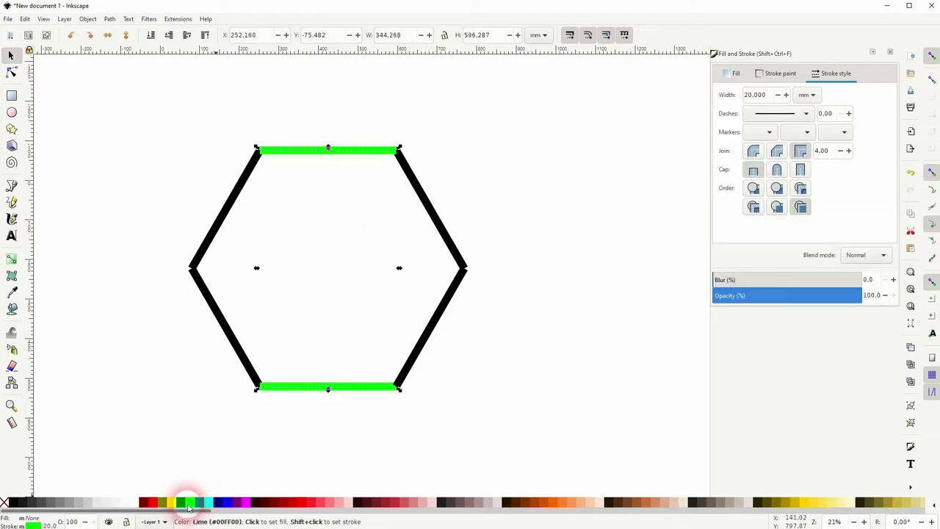
{"action": "left_click", "coordinate": [227, 204]}
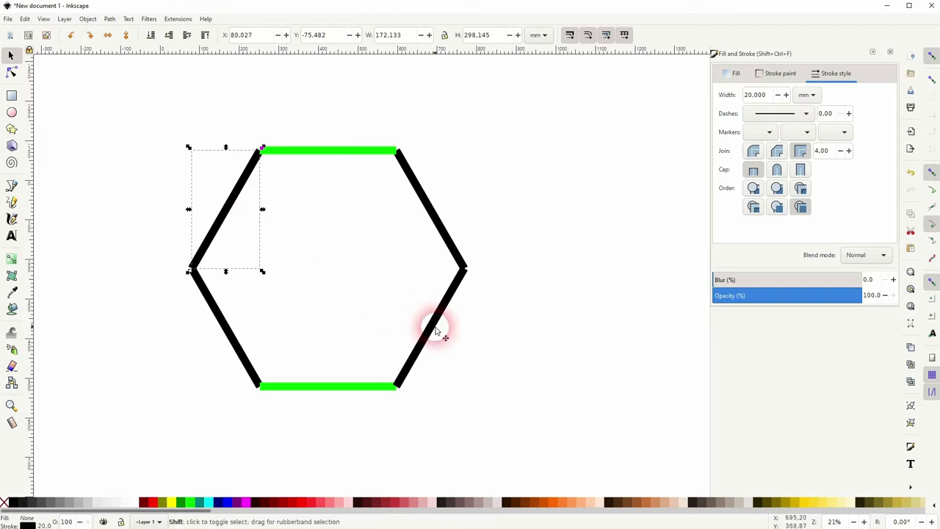
{"action": "left_click", "coordinate": [436, 330], "text": "shift"}
{"action": "left_click", "coordinate": [152, 502], "text": "shift"}
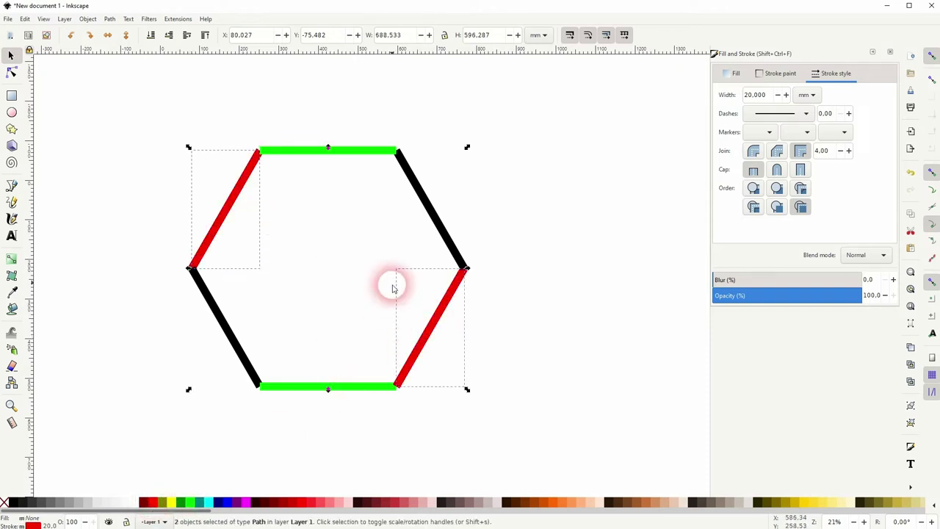
Make the upper-right and lower-left edges blue
{"action": "left_click", "coordinate": [431, 210]}
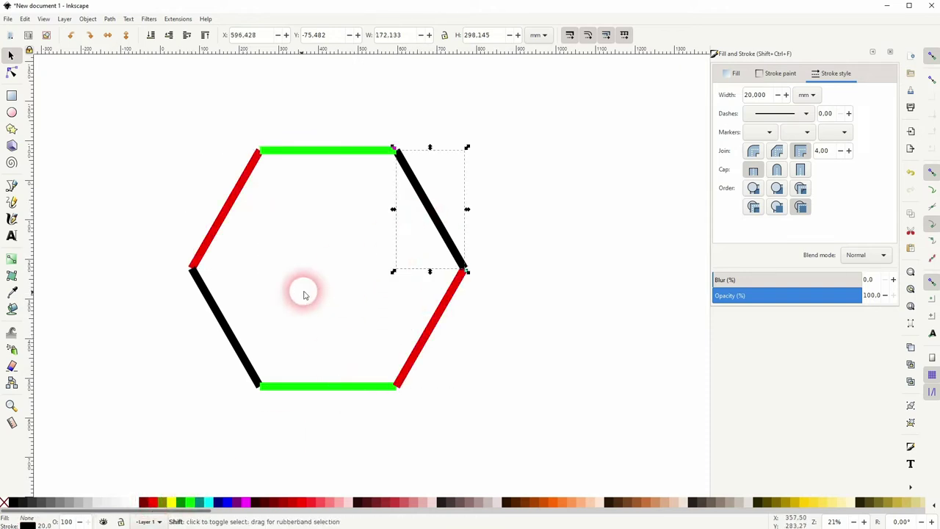
{"action": "left_click", "coordinate": [236, 349], "text": "shift"}
{"action": "left_click", "coordinate": [226, 502], "text": "shift"}
{"action": "left_click", "coordinate": [651, 340]}
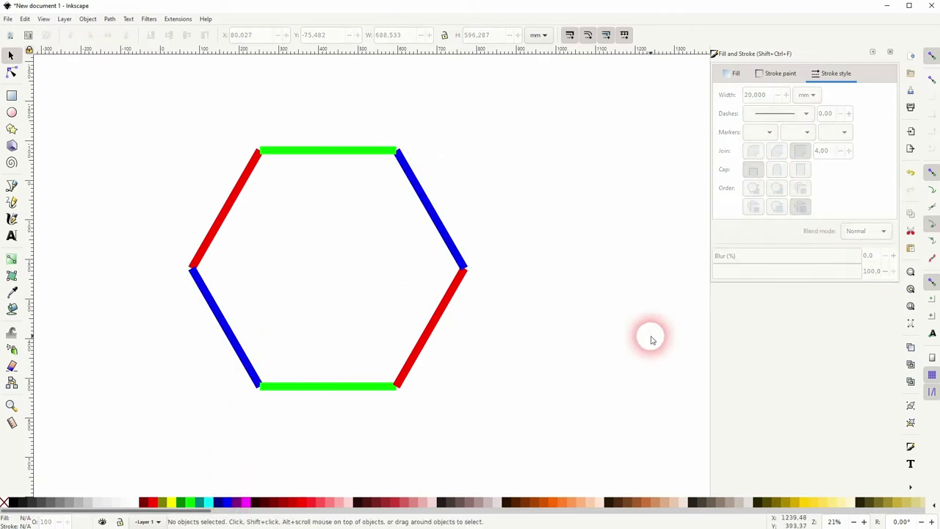
{"action": "left_click", "coordinate": [419, 275]}
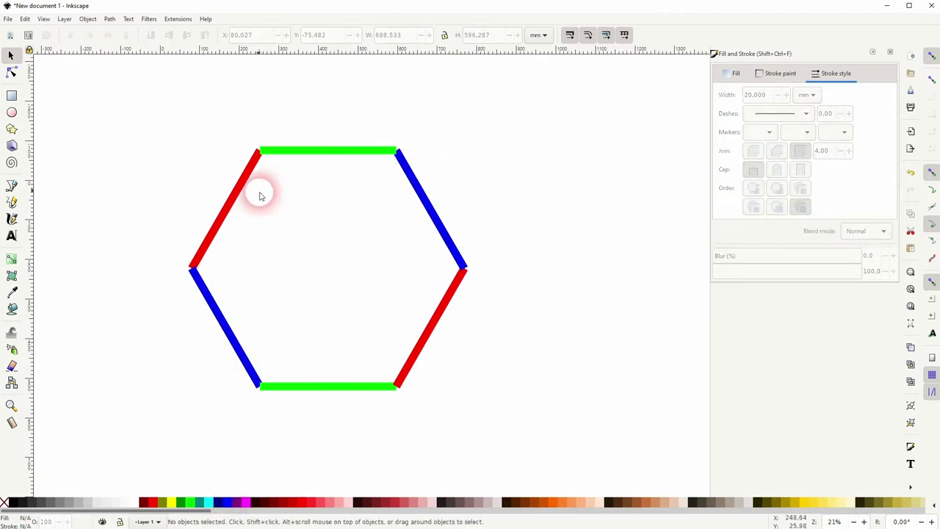
Draw a small circle with no fill and a black 20 mm outline
{"action": "left_click", "coordinate": [13, 112]}
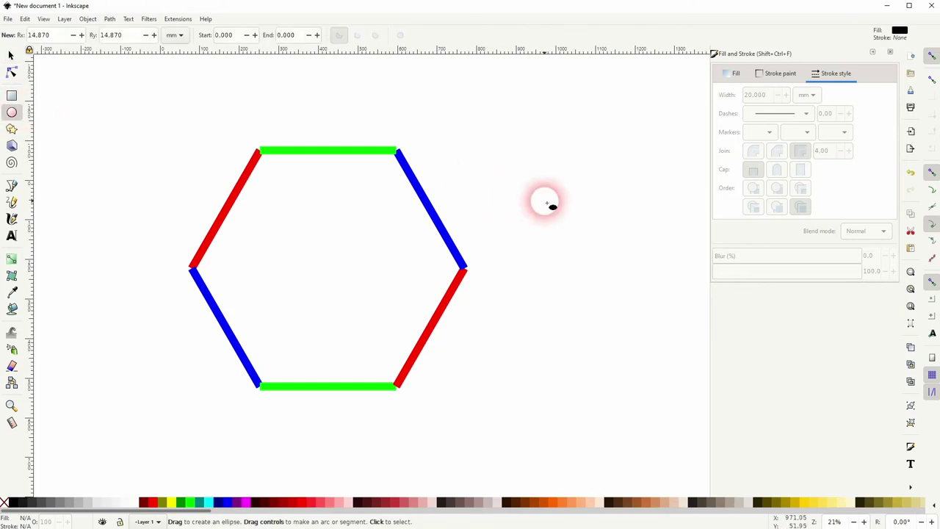
{"action": "left_click_drag", "start_coordinate": [526, 183], "coordinate": [556, 213]}
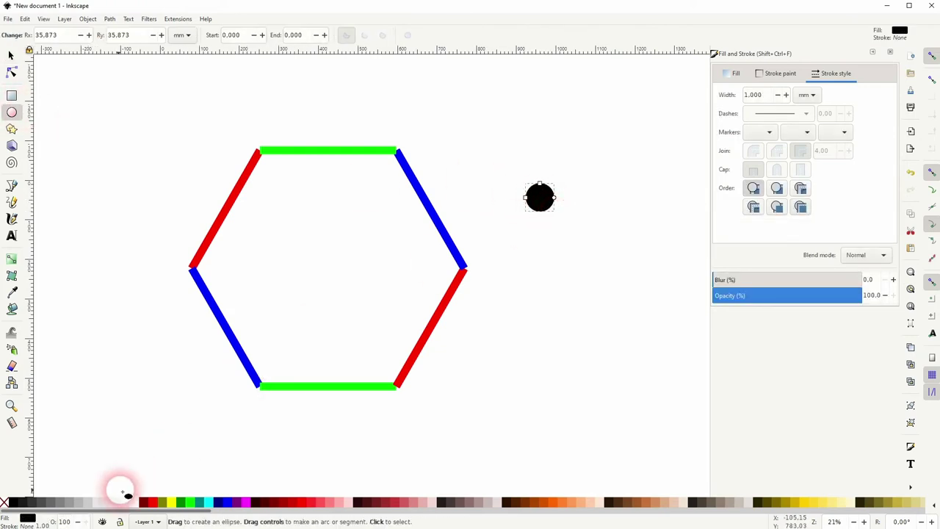
{"action": "left_click", "coordinate": [4, 503]}
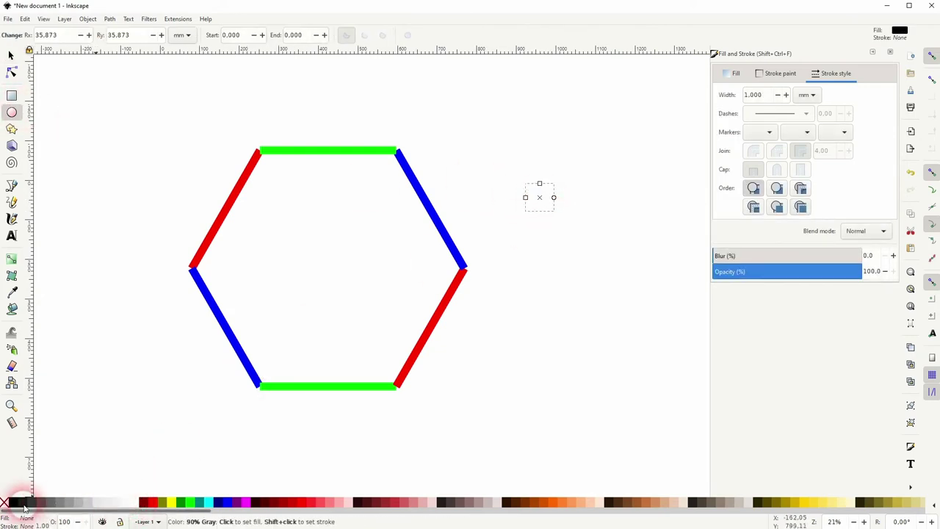
{"action": "left_click", "coordinate": [12, 503], "text": "shift"}
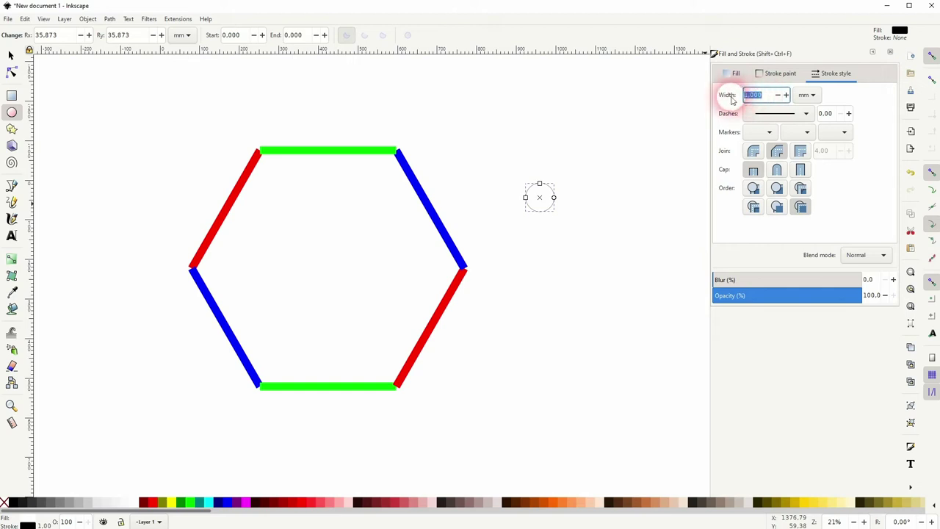
{"action": "type", "text": "1"}
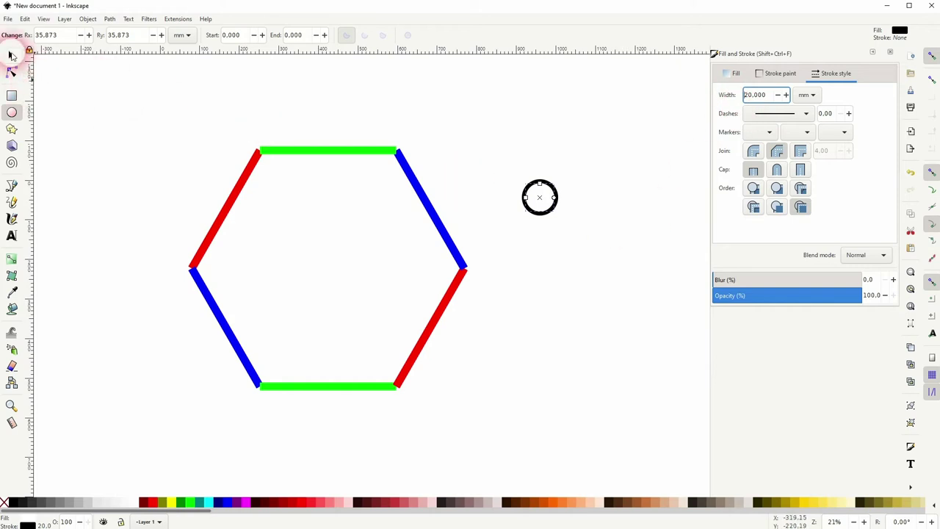
Move the circle onto the hexagon's right vertex and clear its fill
{"action": "left_click", "coordinate": [11, 56]}
{"action": "left_click_drag", "start_coordinate": [552, 208], "coordinate": [477, 283]}
{"action": "left_click", "coordinate": [4, 504]}
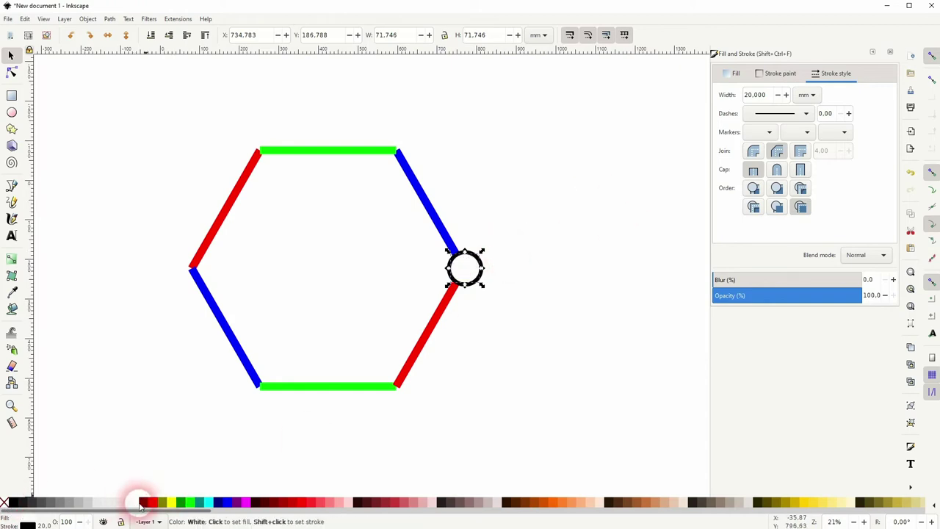
Fill the circle white and place copies on the top-right, top-left and bottom-right vertices
{"action": "left_click_drag", "start_coordinate": [140, 505], "coordinate": [501, 191]}
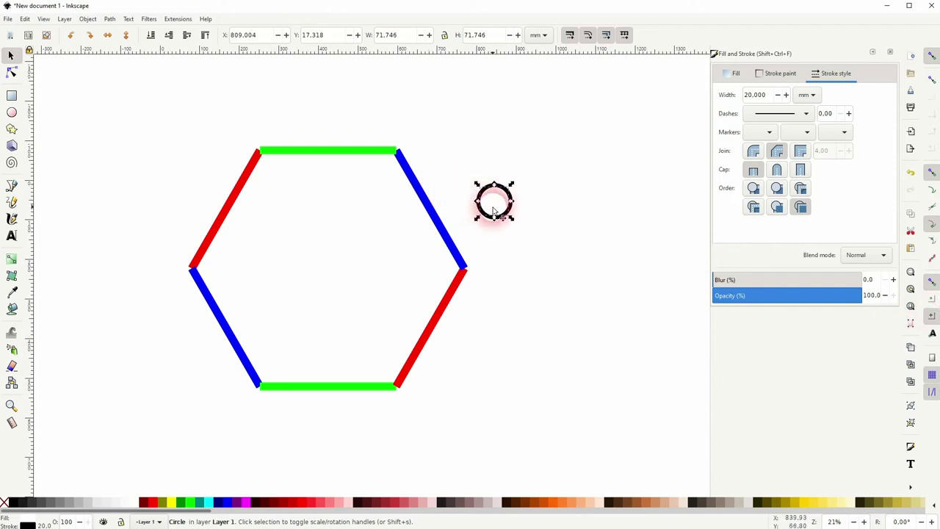
{"action": "left_click_drag", "start_coordinate": [493, 212], "coordinate": [394, 161]}
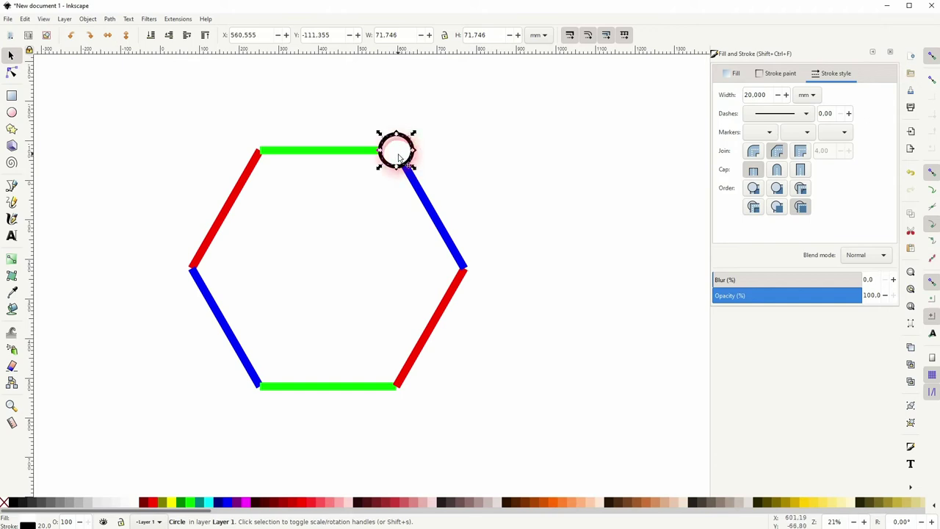
{"action": "left_click_drag", "start_coordinate": [393, 157], "coordinate": [269, 397]}
{"action": "key", "text": "space"}
{"action": "left_click", "coordinate": [481, 271]}
{"action": "key", "text": "ctrl+d"}
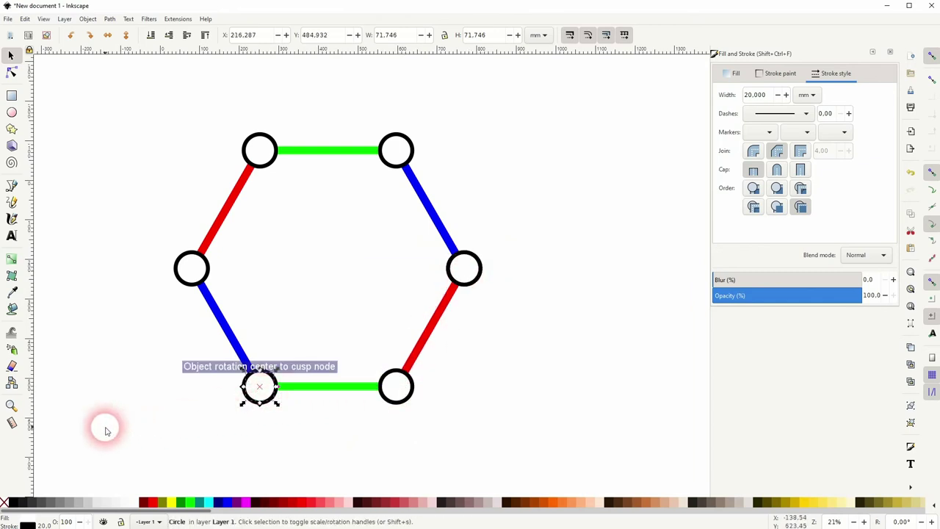
Drop the copied circle on the bottom-left vertex and delete an unwanted hexagon copy
{"action": "left_click_drag", "start_coordinate": [105, 427], "coordinate": [541, 98]}
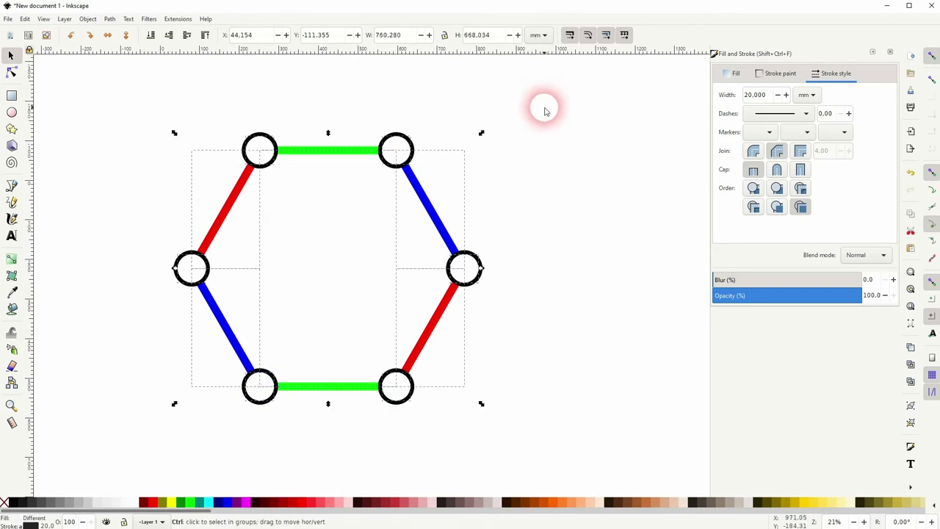
{"action": "left_click", "coordinate": [253, 207]}
{"action": "left_click_drag", "start_coordinate": [229, 213], "coordinate": [546, 140]}
{"action": "key", "text": "Delete"}
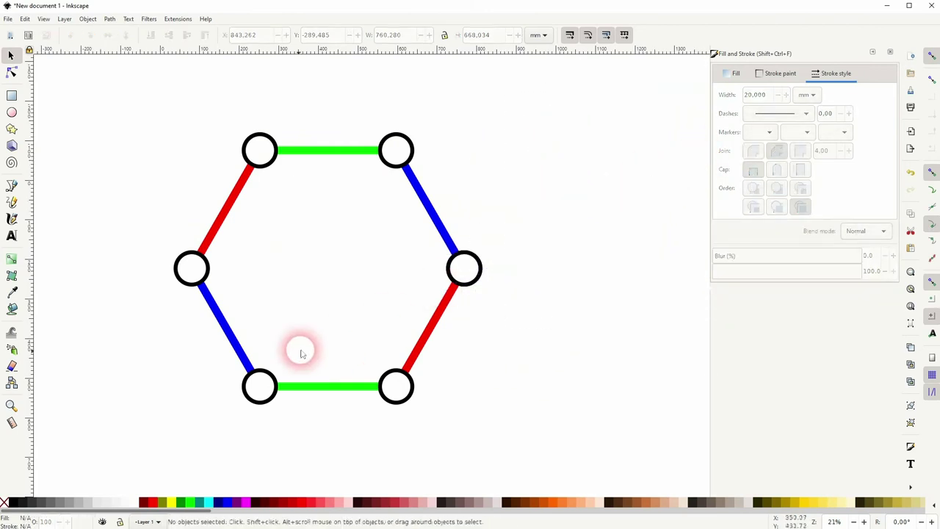
Select the hexagon with all its circles and rotate it 30 degrees
{"action": "left_click_drag", "start_coordinate": [114, 431], "coordinate": [558, 62]}
{"action": "left_click", "coordinate": [451, 197]}
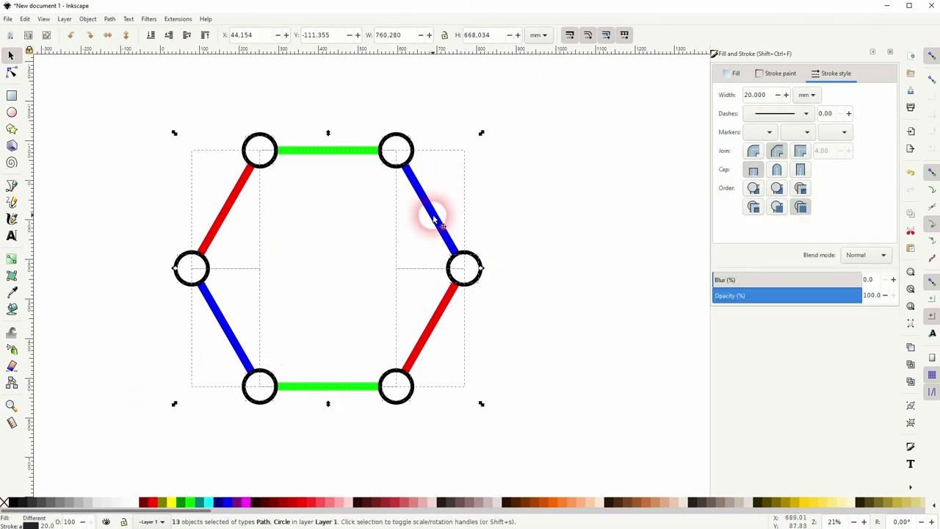
{"action": "left_click", "coordinate": [433, 219]}
{"action": "left_click_drag", "start_coordinate": [487, 139], "coordinate": [394, 110]}
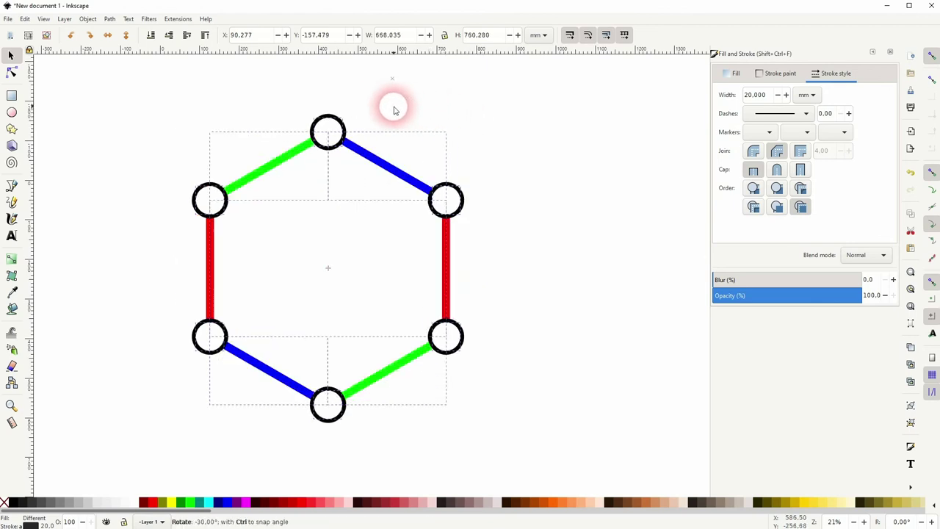
{"action": "left_click", "coordinate": [390, 361]}
Duplicate the rotated hexagon and place the copy to the right sharing the red edge
{"action": "mouse_move", "coordinate": [134, 447]}
{"action": "left_mouse_down"}
{"action": "mouse_move", "coordinate": [498, 130]}
{"action": "mouse_move", "coordinate": [534, 79]}
{"action": "mouse_move", "coordinate": [531, 92]}
{"action": "left_mouse_up"}
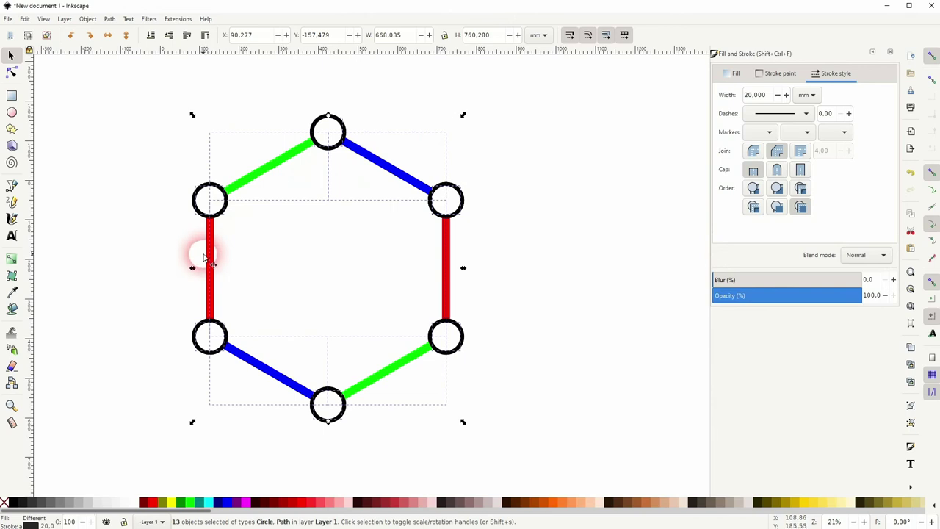
{"action": "key", "text": "ctrl+d"}
{"action": "left_click_drag", "start_coordinate": [209, 260], "coordinate": [450, 248]}
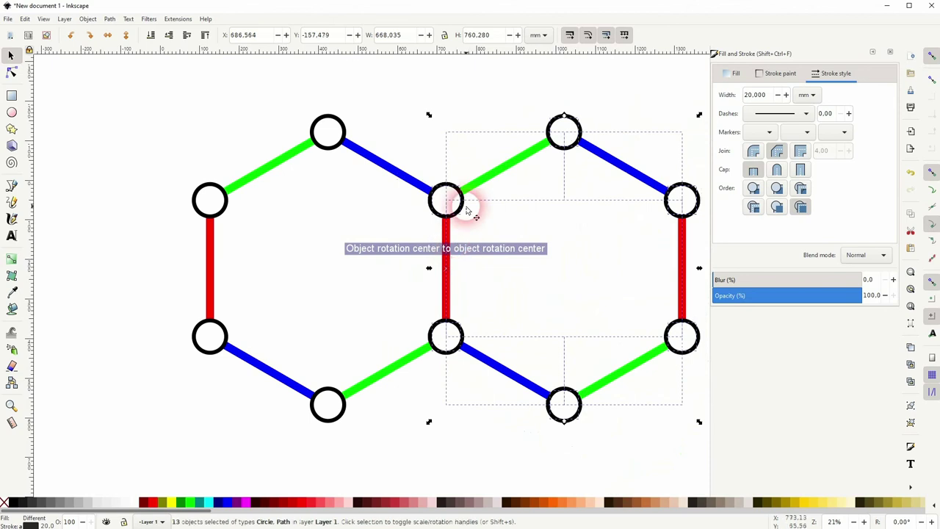
Duplicate both hexagons and fit the copy below-left of the originals
{"action": "left_click", "coordinate": [392, 120]}
{"action": "left_click_drag", "start_coordinate": [498, 372], "coordinate": [399, 260]}
{"action": "scroll", "coordinate": [402, 266], "scroll_direction": "down", "scroll_amount": 1}
{"action": "left_click_drag", "start_coordinate": [154, 363], "coordinate": [594, 81]}
{"action": "key", "text": "ctrl+d"}
{"action": "mouse_move", "coordinate": [384, 214]}
{"action": "left_mouse_down"}
{"action": "mouse_move", "coordinate": [352, 340]}
{"action": "mouse_move", "coordinate": [310, 380]}
{"action": "mouse_move", "coordinate": [302, 360]}
{"action": "left_mouse_up"}
Extend the middle row with a hexagon copied to the right
{"action": "left_click", "coordinate": [536, 368]}
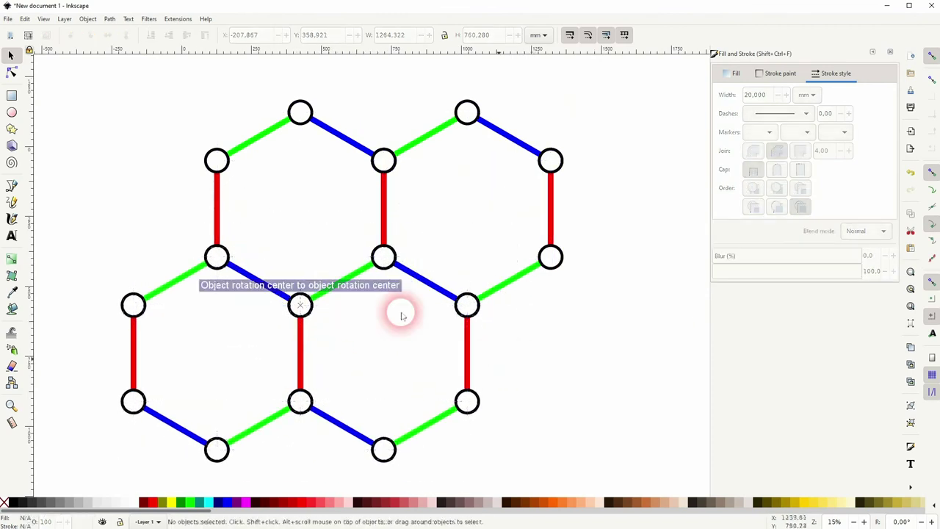
{"action": "left_click_drag", "start_coordinate": [96, 250], "coordinate": [316, 474]}
{"action": "left_click", "coordinate": [132, 310]}
{"action": "left_click_drag", "start_coordinate": [140, 314], "coordinate": [474, 314]}
Add two hexagons beneath the middle row and select the whole seven-cell honeycomb
{"action": "left_click", "coordinate": [618, 185]}
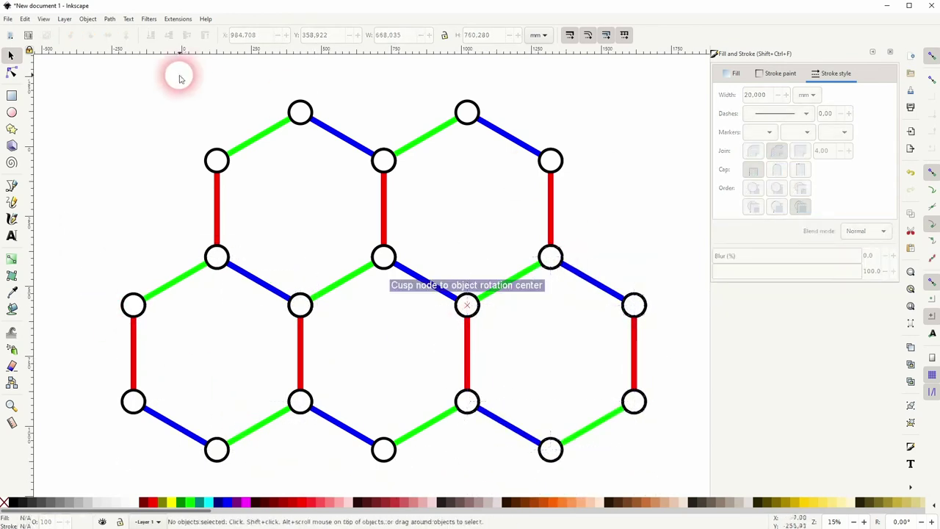
{"action": "scroll", "coordinate": [272, 212], "scroll_direction": "down", "scroll_amount": 2}
{"action": "left_click_drag", "start_coordinate": [186, 106], "coordinate": [460, 266]}
{"action": "left_click", "coordinate": [433, 215]}
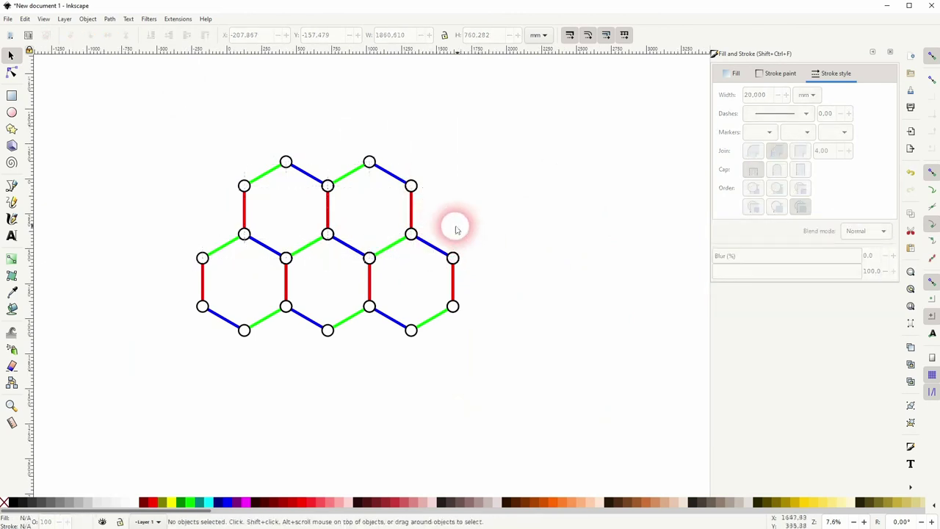
{"action": "mouse_move", "coordinate": [164, 366]}
{"action": "left_mouse_down"}
{"action": "mouse_move", "coordinate": [352, 224]}
{"action": "mouse_move", "coordinate": [382, 230]}
{"action": "left_mouse_up"}
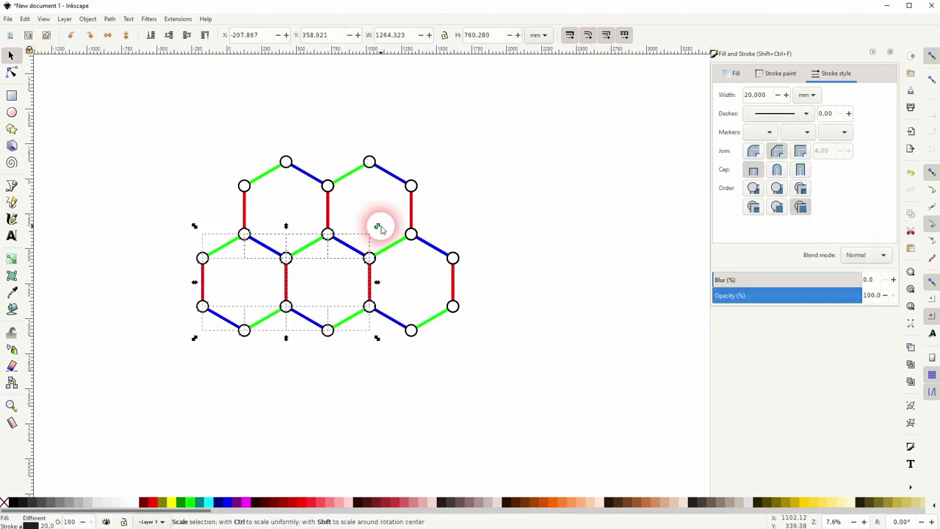
{"action": "left_click_drag", "start_coordinate": [245, 332], "coordinate": [286, 407]}
{"action": "left_click", "coordinate": [521, 375]}
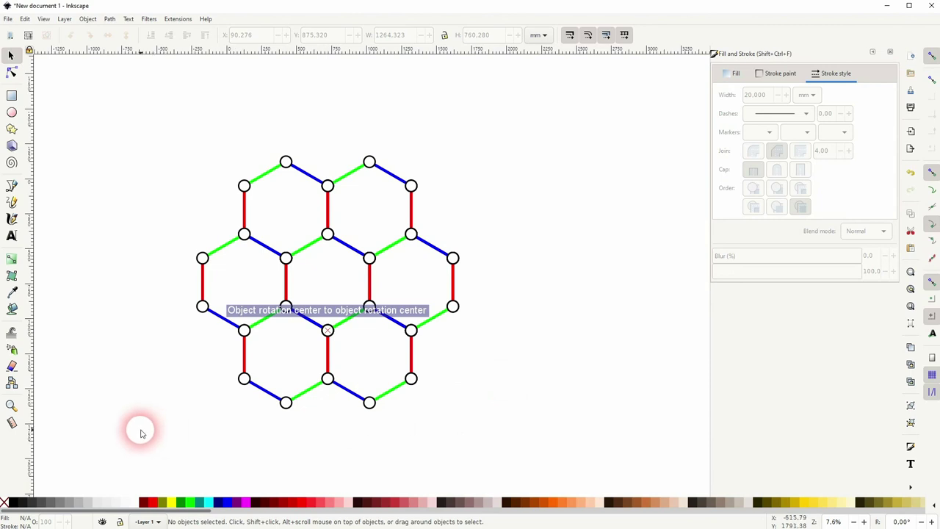
{"action": "left_click_drag", "start_coordinate": [141, 433], "coordinate": [541, 92]}
Group the whole honeycomb, shift it slightly left and up, then deselect it
{"action": "key", "text": "ctrl+g"}
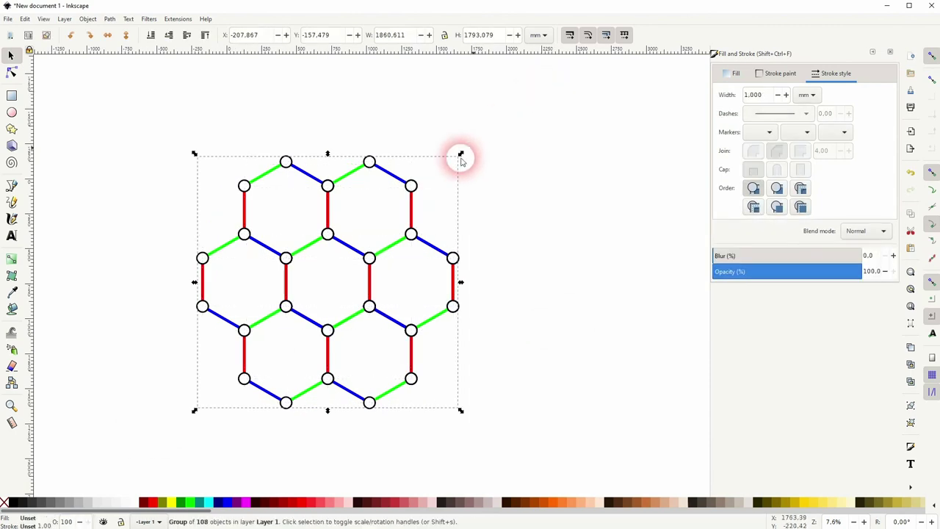
{"action": "left_click_drag", "start_coordinate": [410, 215], "coordinate": [384, 209]}
{"action": "left_click", "coordinate": [502, 294]}
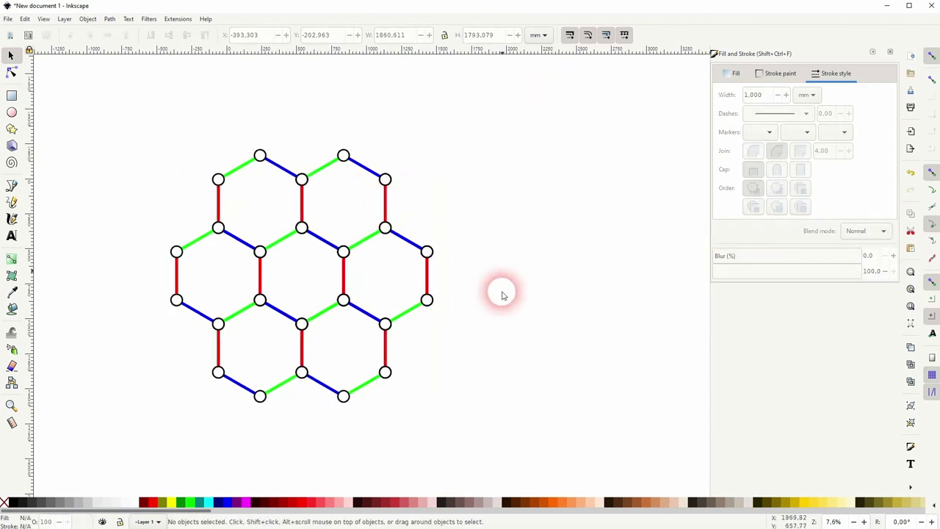